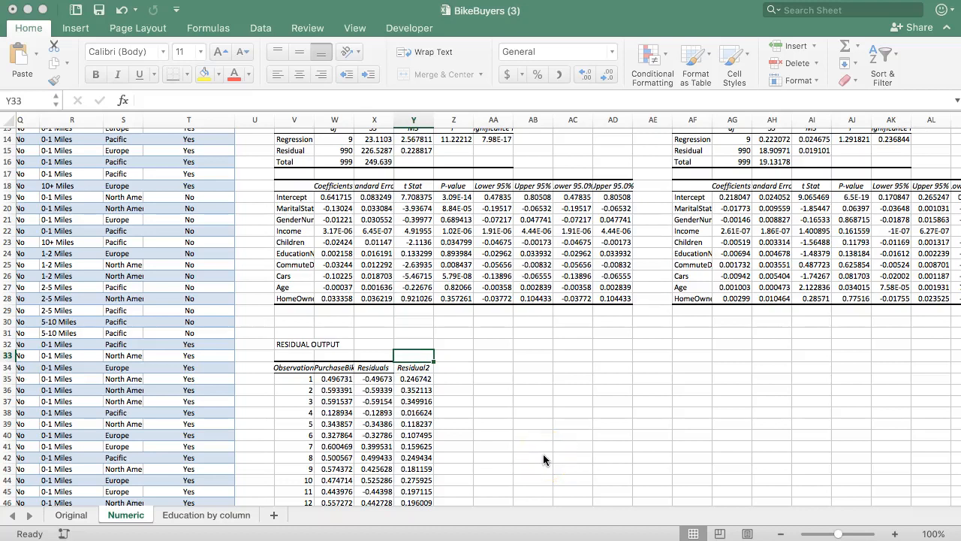
scroll(573, 404, up, 8)
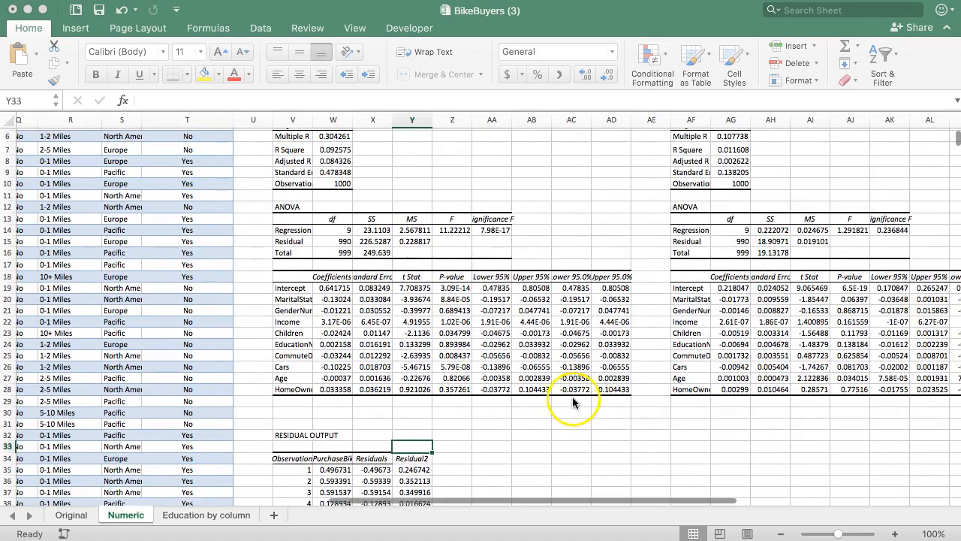
scroll(555, 391, up, 5)
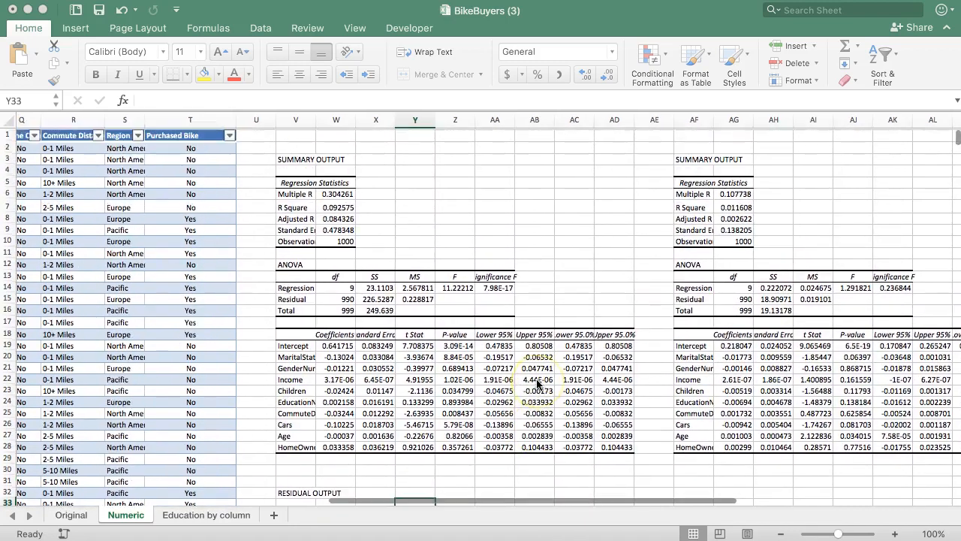
scroll(538, 381, down, 10)
scroll(511, 376, up, 8)
scroll(488, 376, down, 10)
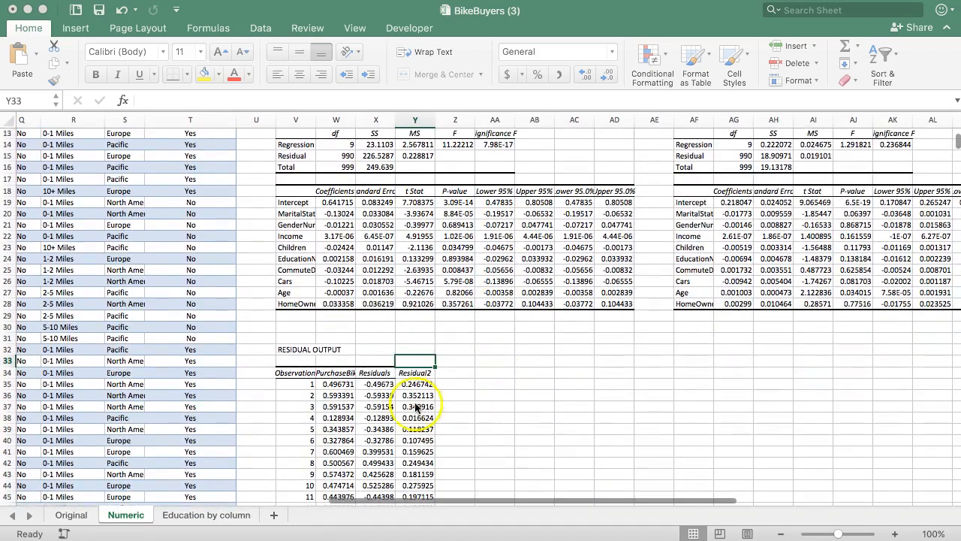
Select the predicted values range in the residual output.
click(335, 373)
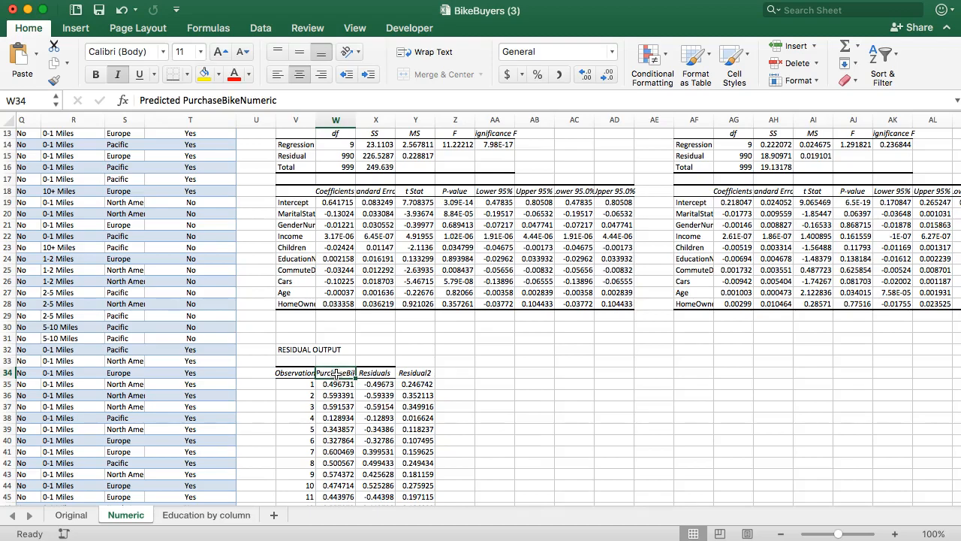
key(ctrl+shift+Down)
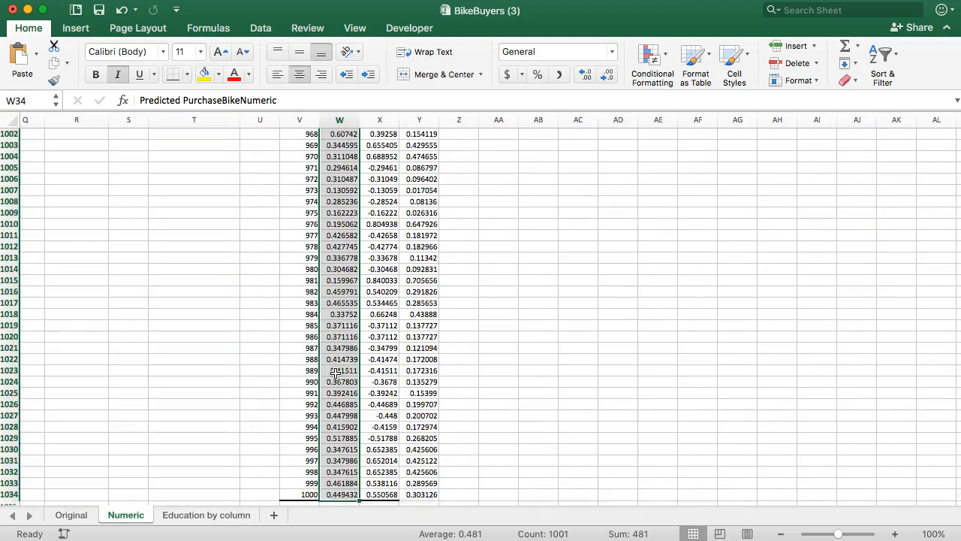
scroll(264, 318, up, 10)
scroll(263, 318, up, 10)
scroll(263, 319, up, 10)
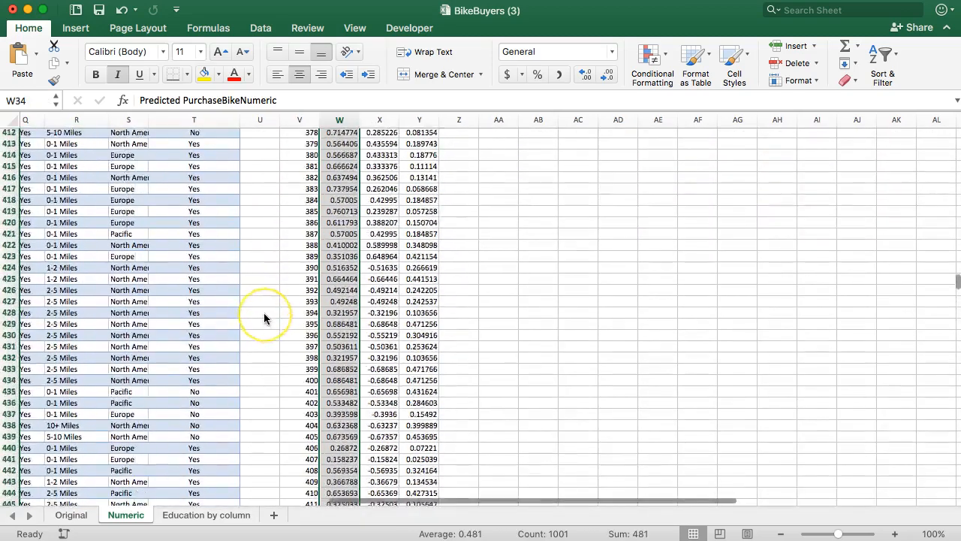
scroll(264, 319, up, 10)
scroll(264, 318, up, 10)
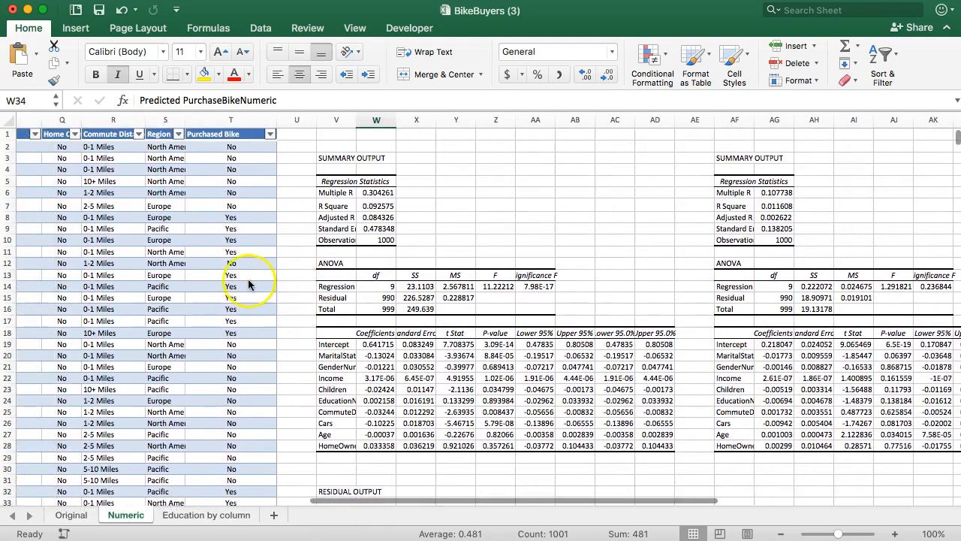
scroll(263, 319, left, 5)
scroll(234, 280, left, 3)
scroll(234, 279, left, 3)
scroll(232, 279, left, 2)
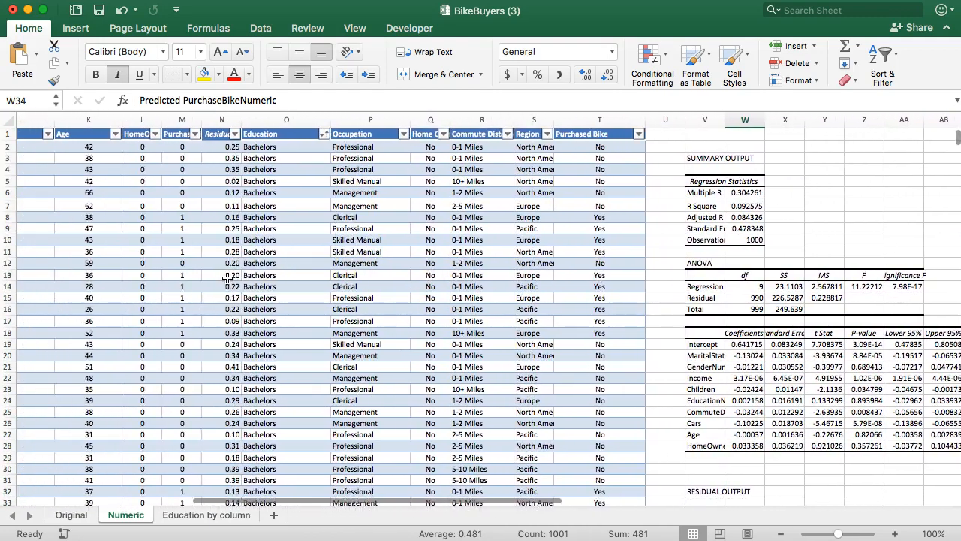
scroll(227, 278, left, 2)
scroll(227, 277, left, 2)
scroll(228, 278, left, 1)
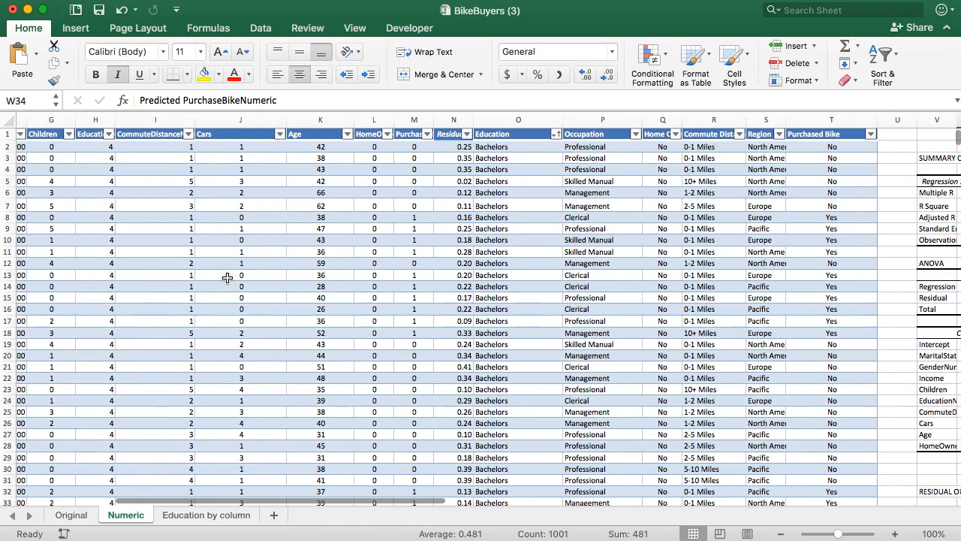
scroll(228, 277, left, 1)
scroll(228, 277, right, 2)
Insert two blank columns before the Education column.
click(372, 133)
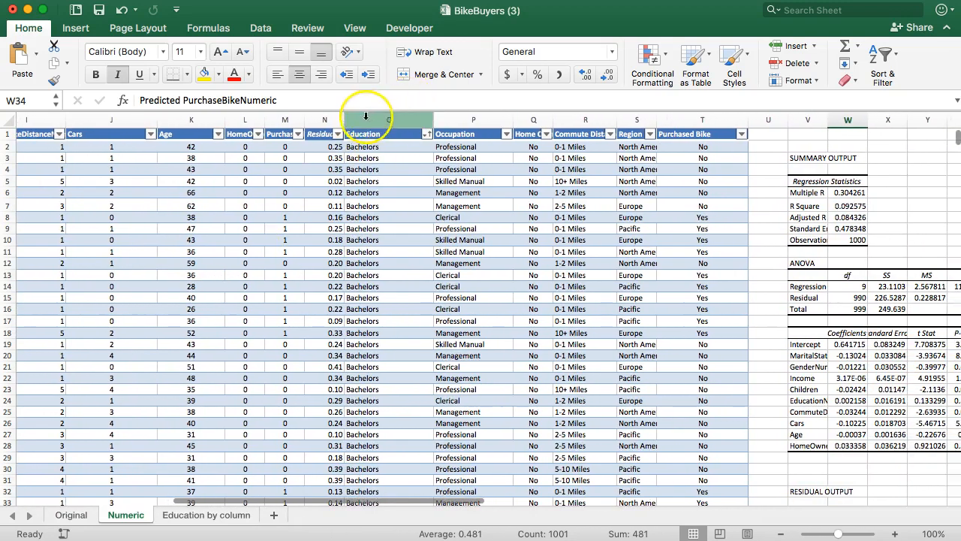
right_click(371, 134)
click(397, 187)
click(398, 120)
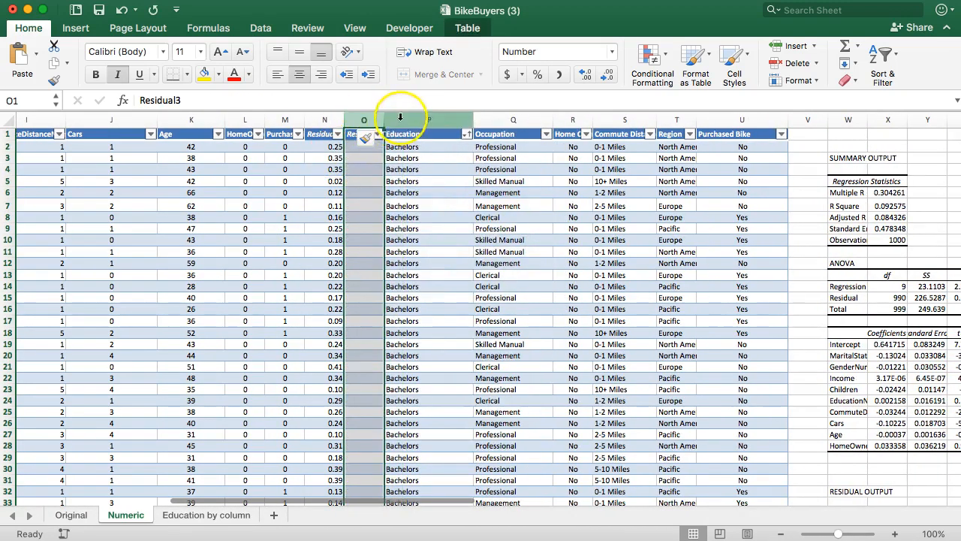
right_click(398, 120)
click(431, 187)
Enter the Prediction headers for the two new columns O and P.
key(ctrl+z)
text(Pre)
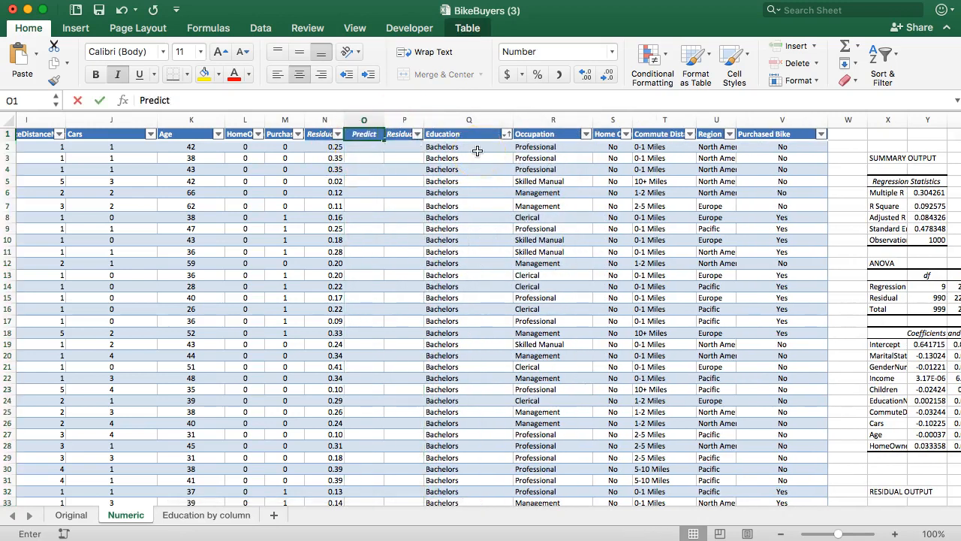
text(diction)
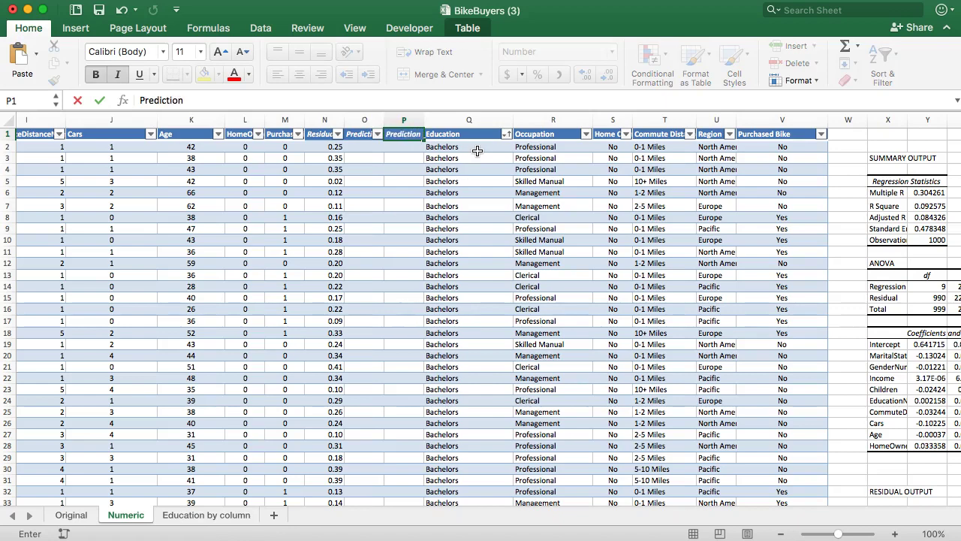
key(Return)
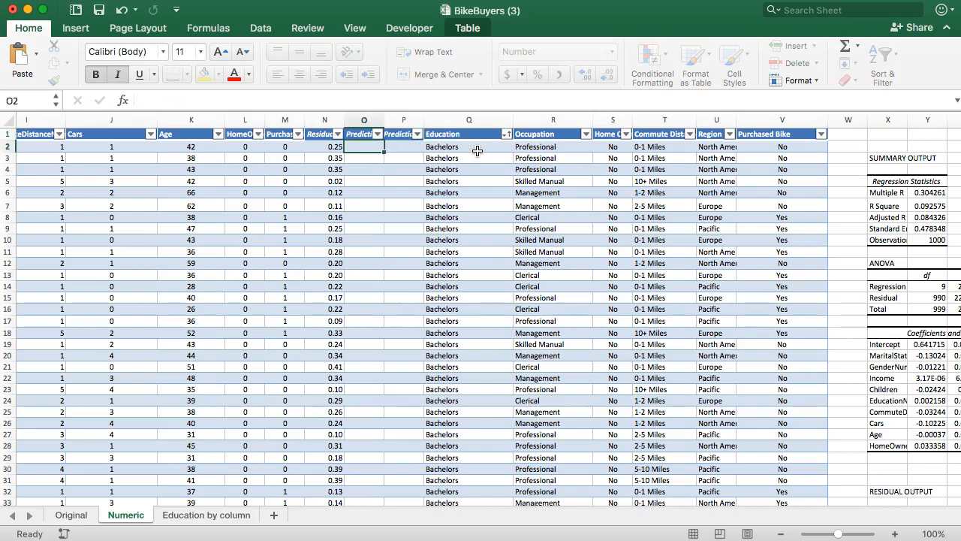
scroll(879, 356, right, 4)
scroll(879, 357, down, 10)
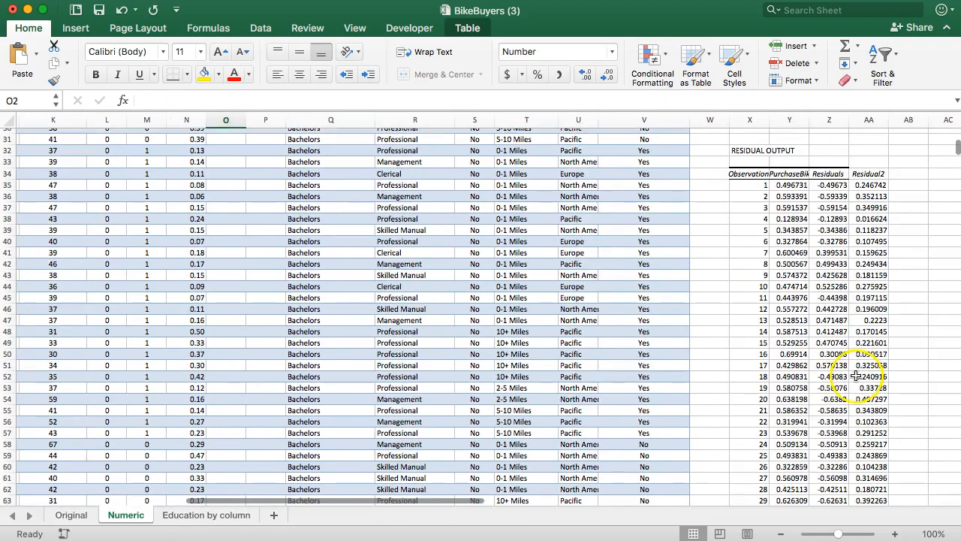
Copy the predicted PurchaseBikeNumeric values Y34:Y1034 and paste them into column O.
click(796, 175)
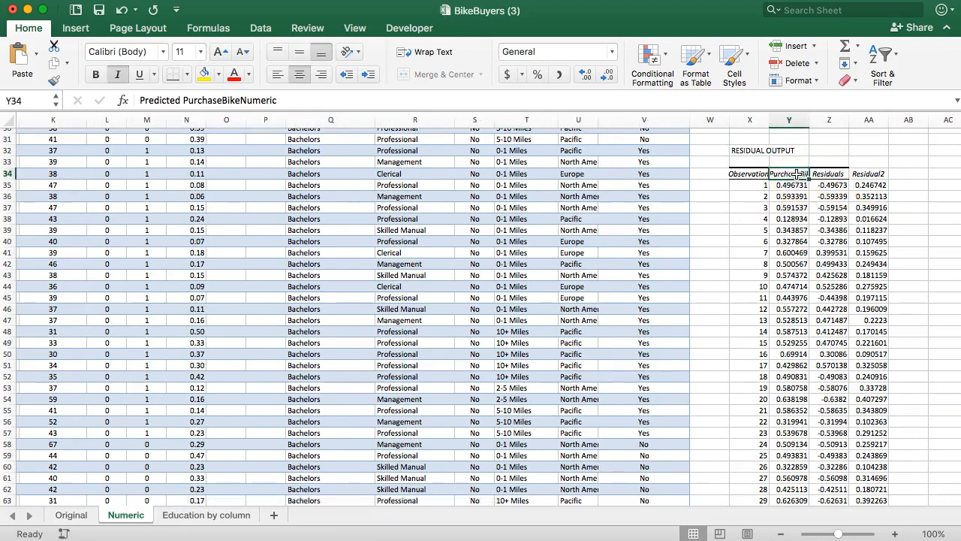
key(ctrl+shift+Down)
key(ctrl+c)
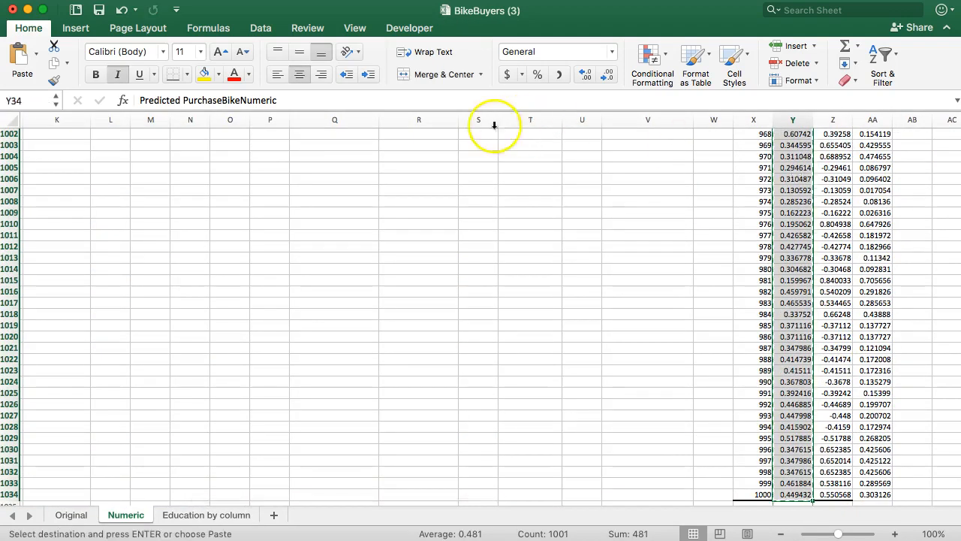
scroll(203, 245, up, 15)
scroll(202, 244, up, 15)
scroll(203, 244, up, 15)
scroll(203, 244, up, 15)
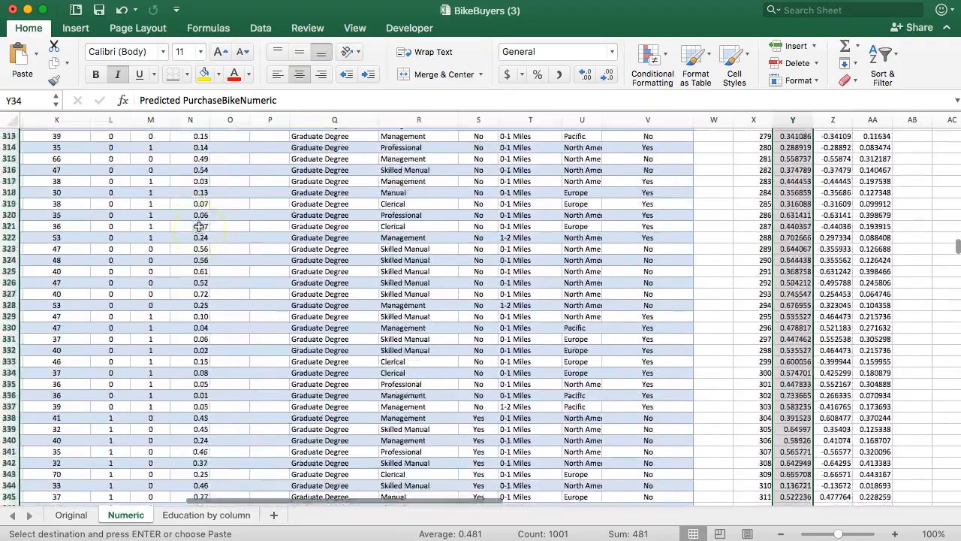
scroll(203, 245, up, 15)
scroll(203, 244, up, 5)
scroll(201, 226, up, 3)
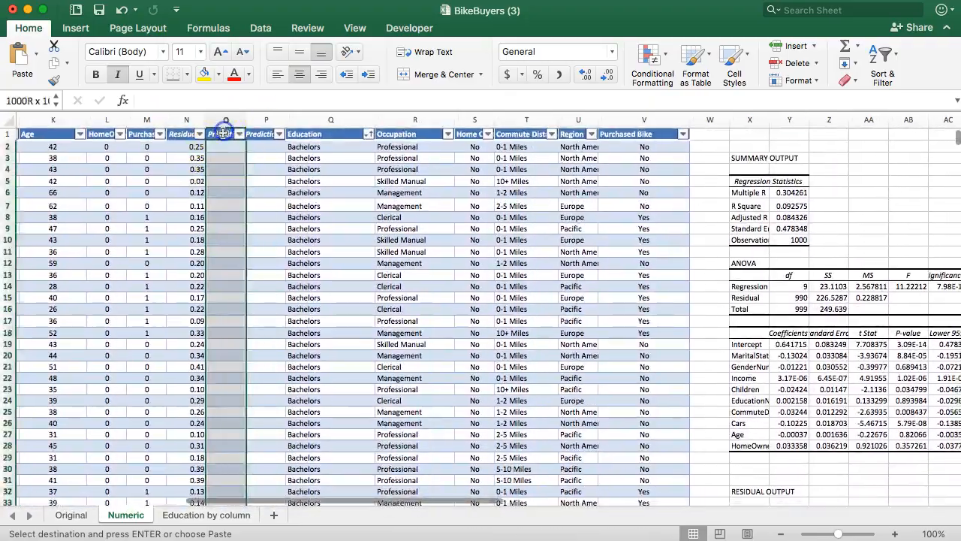
click(221, 134)
key(ctrl+v)
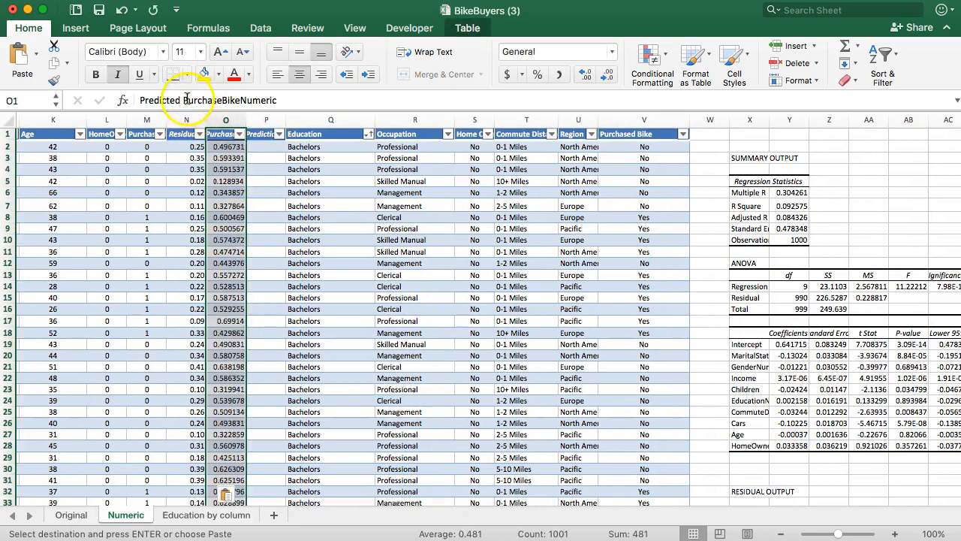
Enter =[@[Predicted PurchaseBikeNumeric]]^2 in P2 so the table fills the column.
click(262, 146)
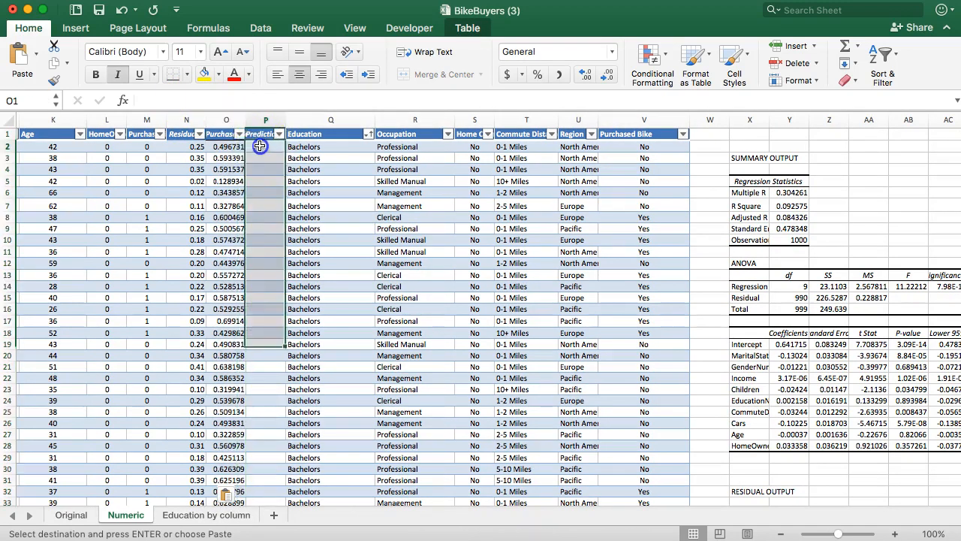
text(=)
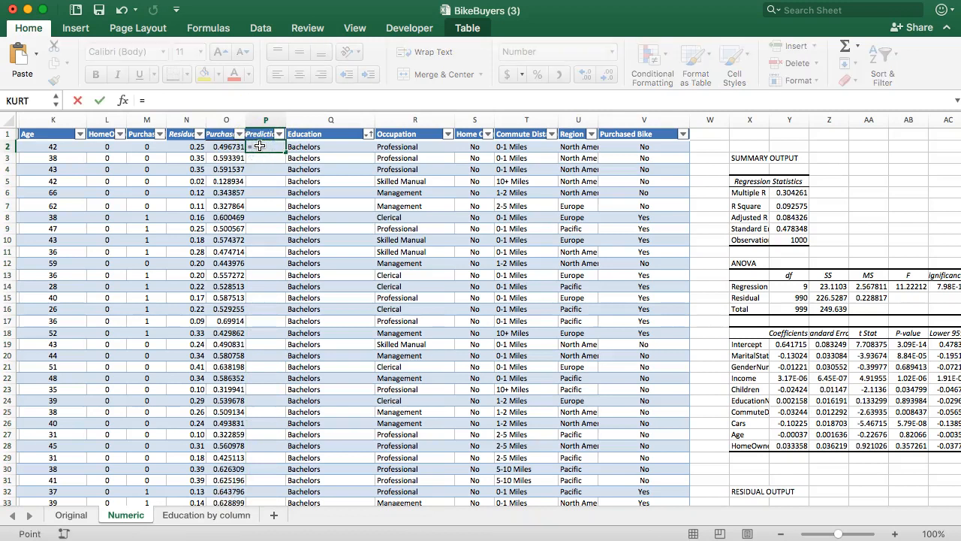
key(Left)
key(Return)
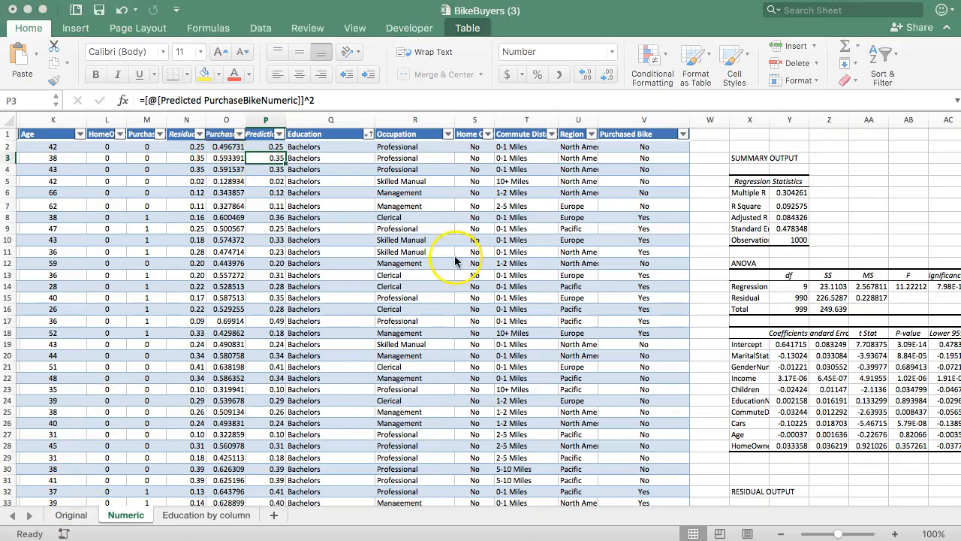
Start a new Regression from Data Analysis and move its dialog aside.
click(261, 30)
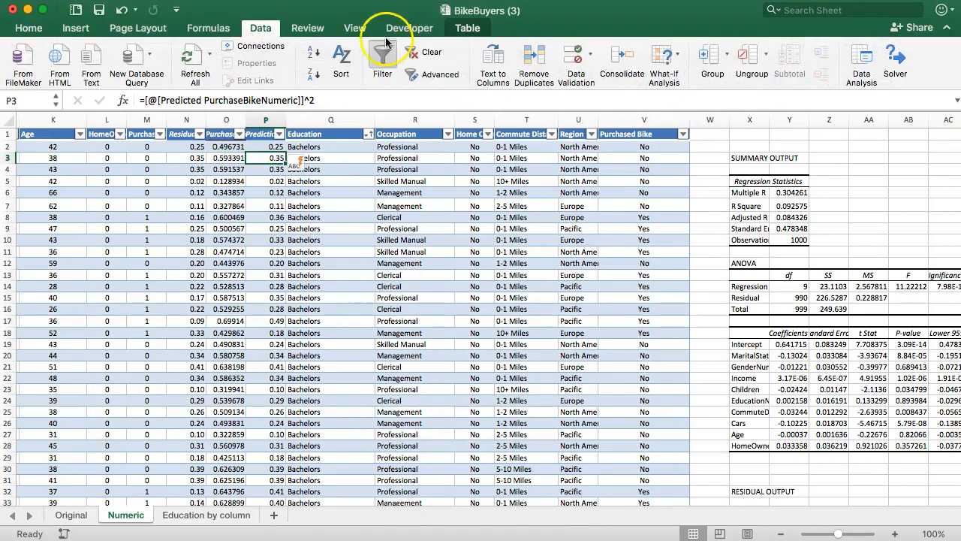
click(862, 64)
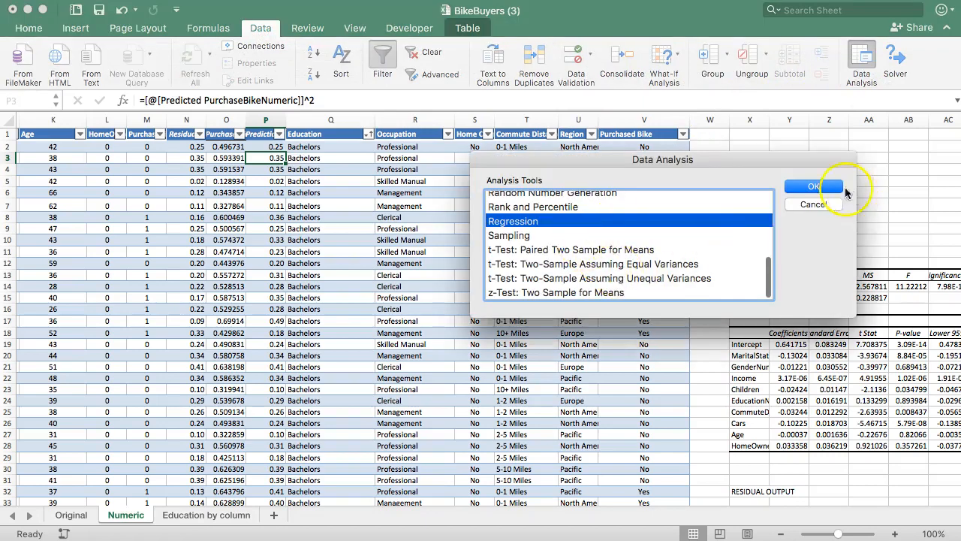
click(814, 186)
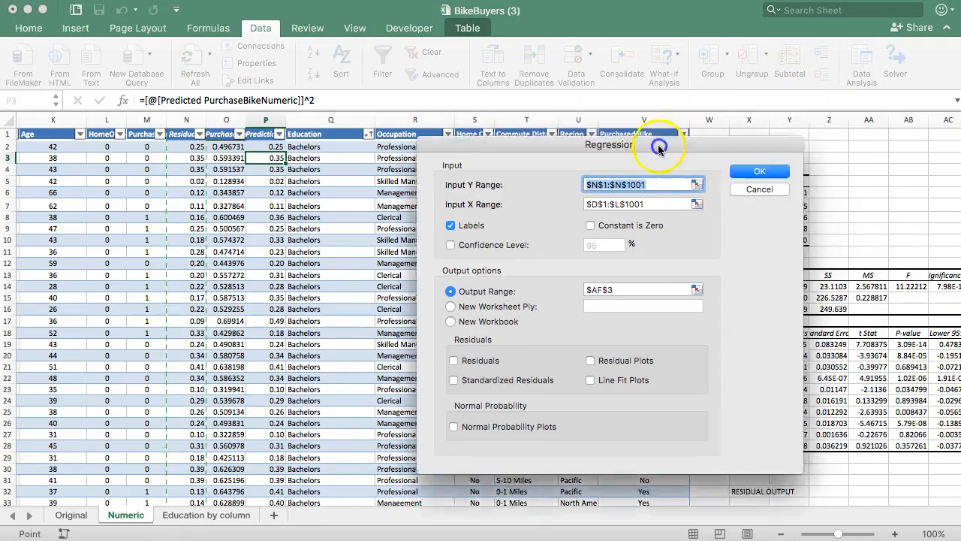
drag(715, 118, 443, 211)
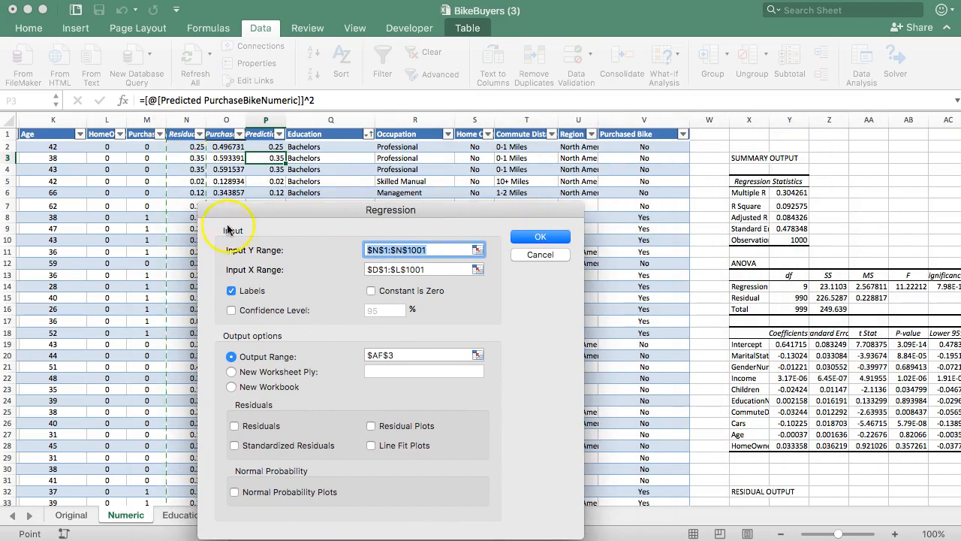
Set the X range to the prediction columns $O$1:$P$1001.
drag(458, 270, 367, 265)
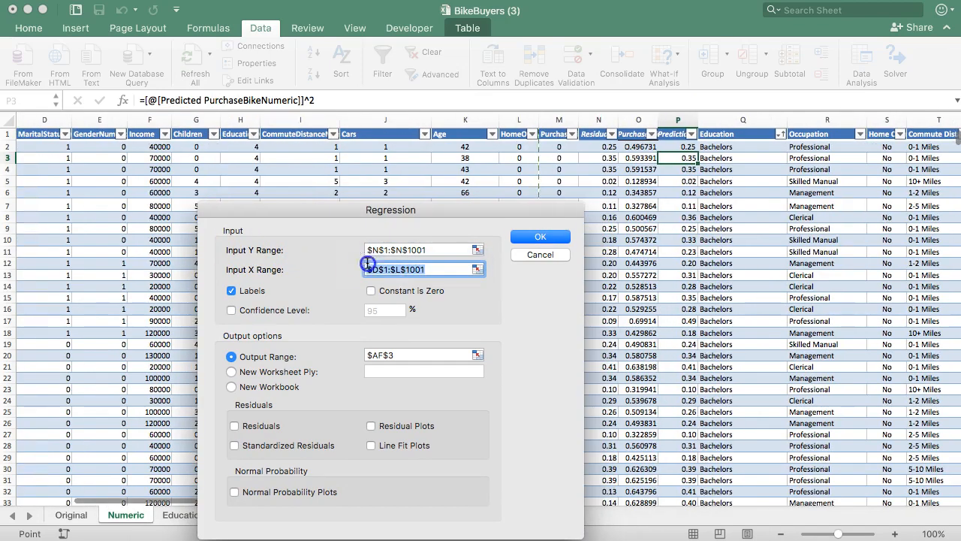
key(BackSpace)
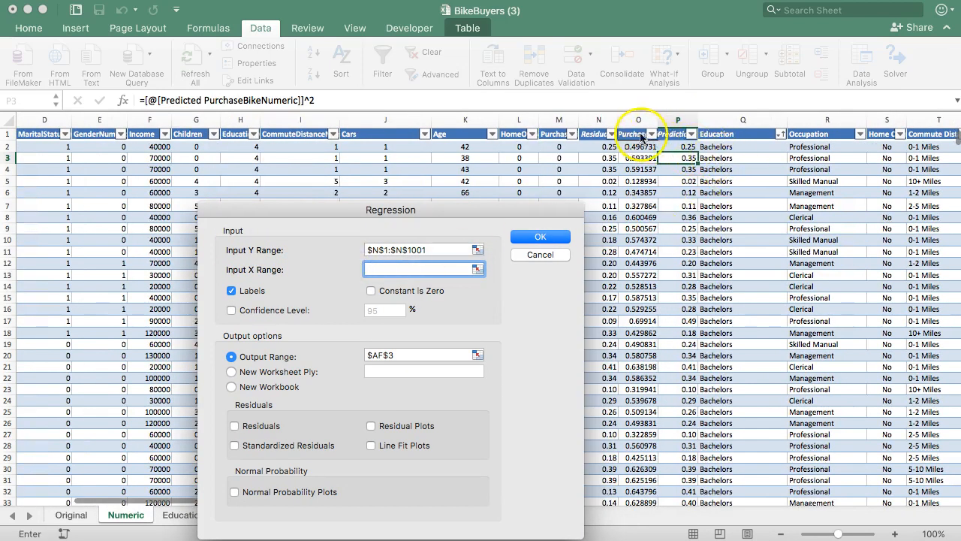
drag(639, 147, 679, 148)
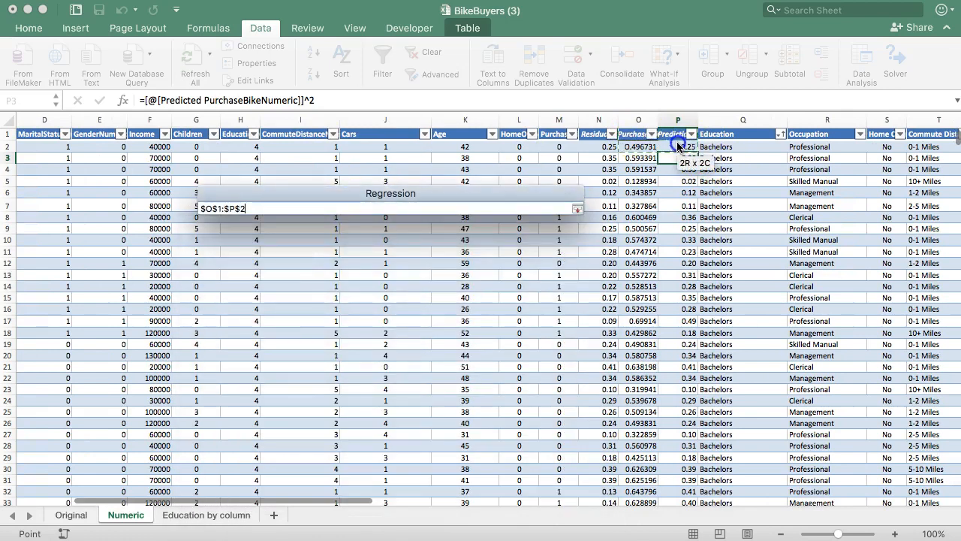
key(ctrl+shift+Down)
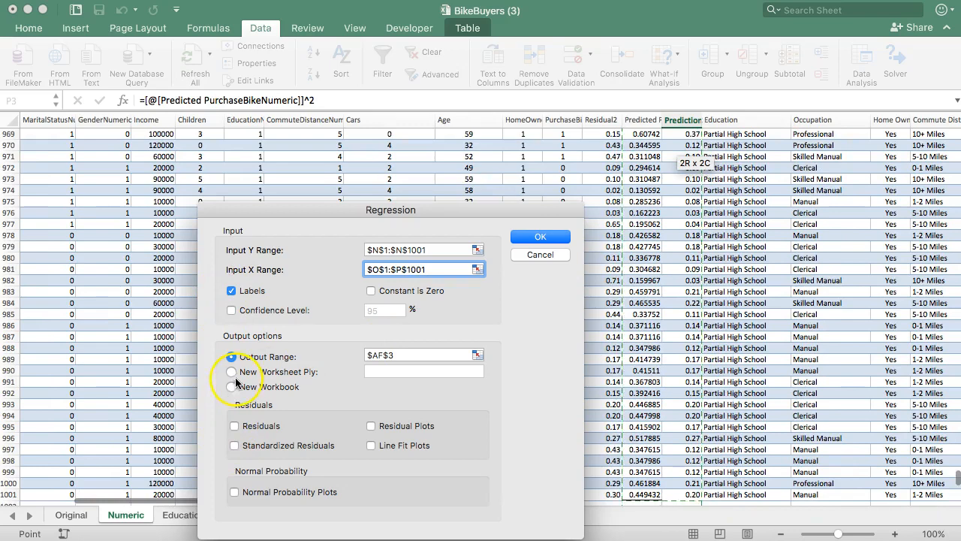
Place the output at AR2, run the regression and select the significance F in AW13.
click(408, 354)
scroll(742, 212, right, 10)
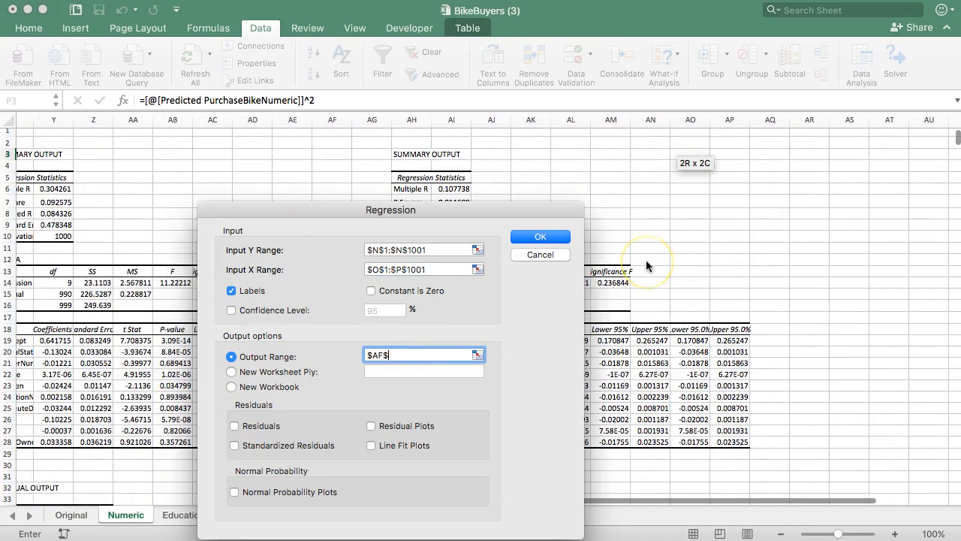
click(810, 142)
click(539, 237)
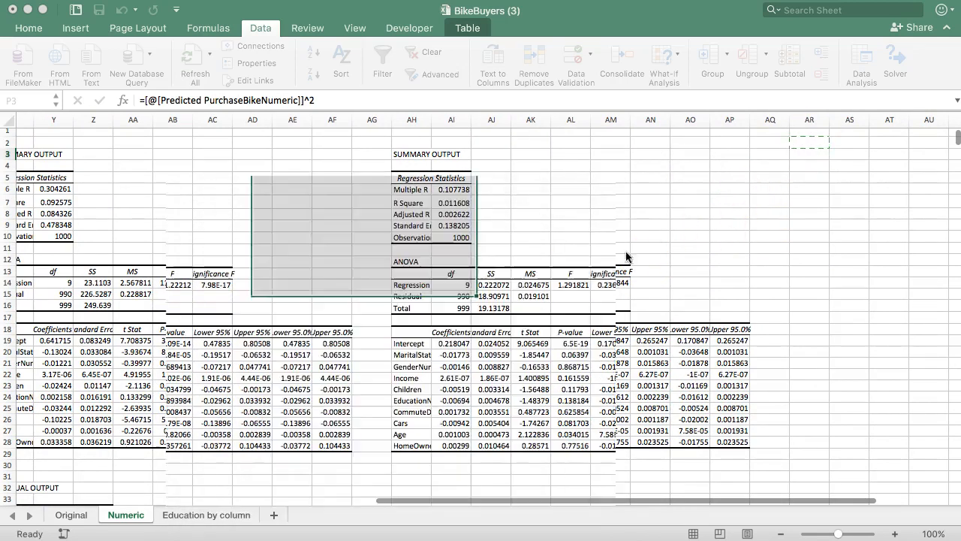
scroll(794, 291, right, 5)
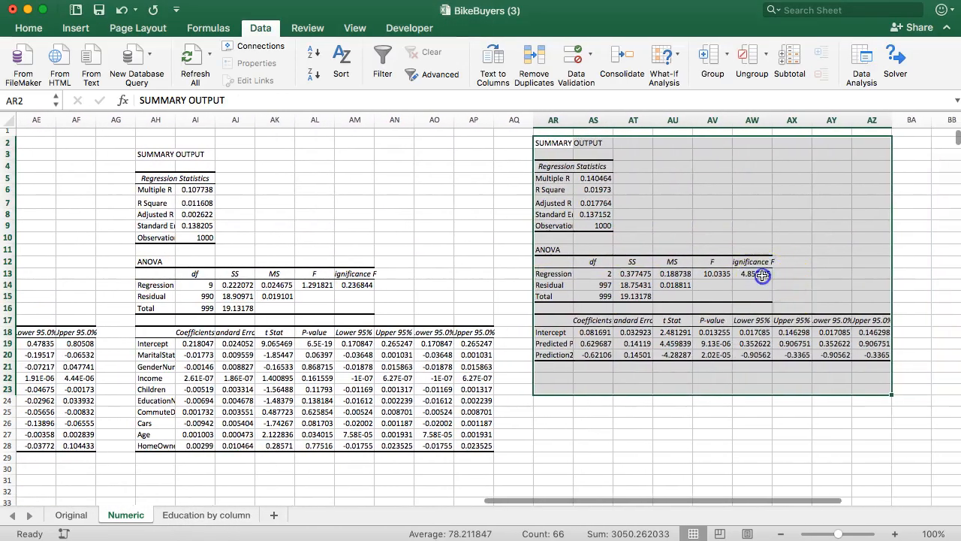
click(754, 274)
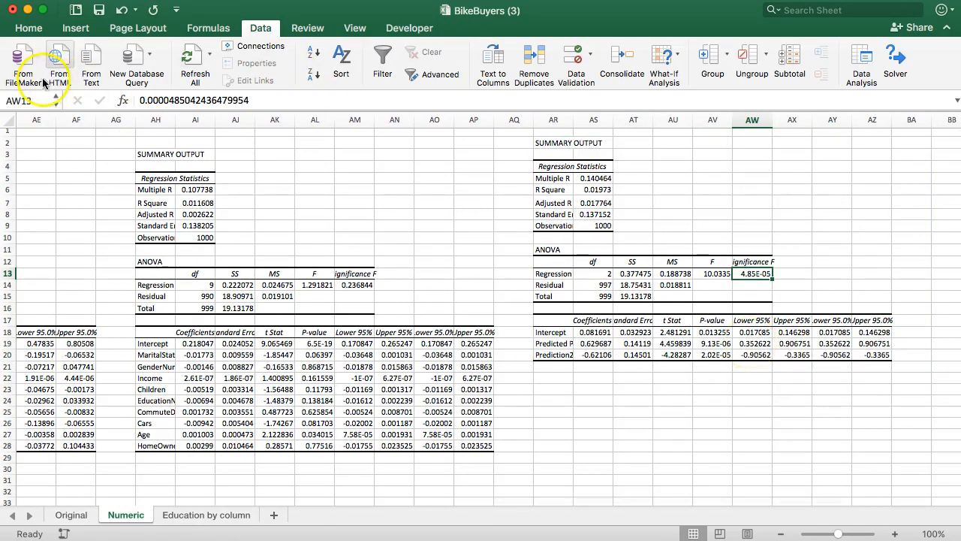
Format AW13 as a plain Number and add decimal places toward 0.0000485.
click(28, 28)
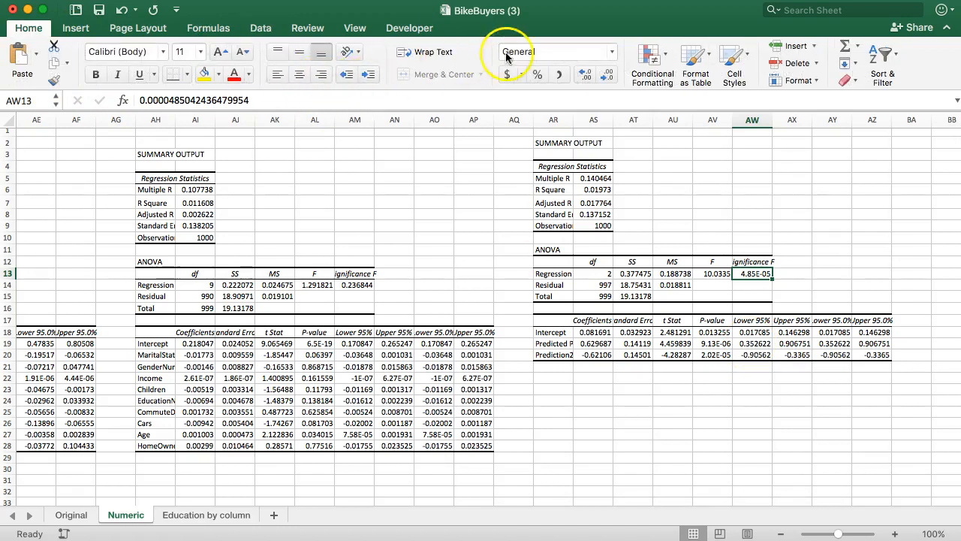
click(612, 53)
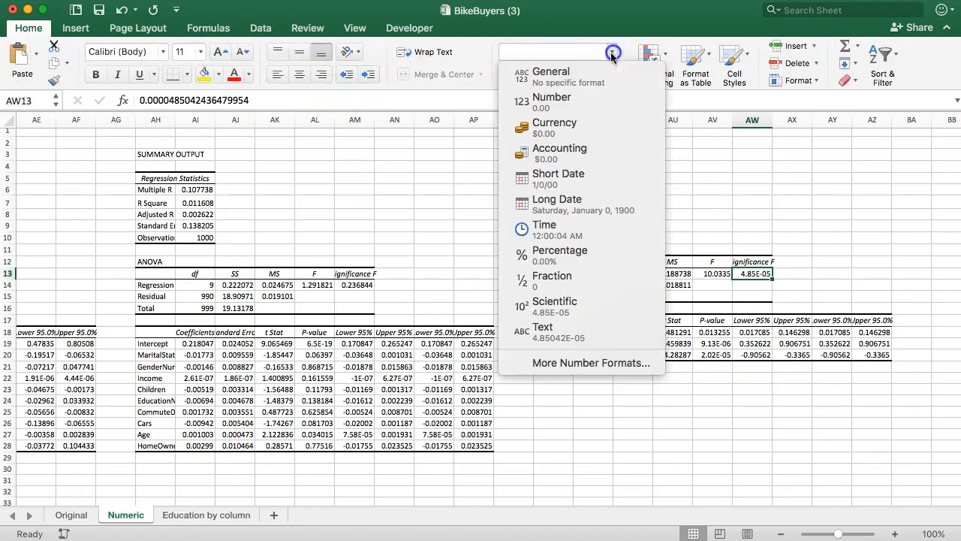
click(571, 97)
click(585, 75)
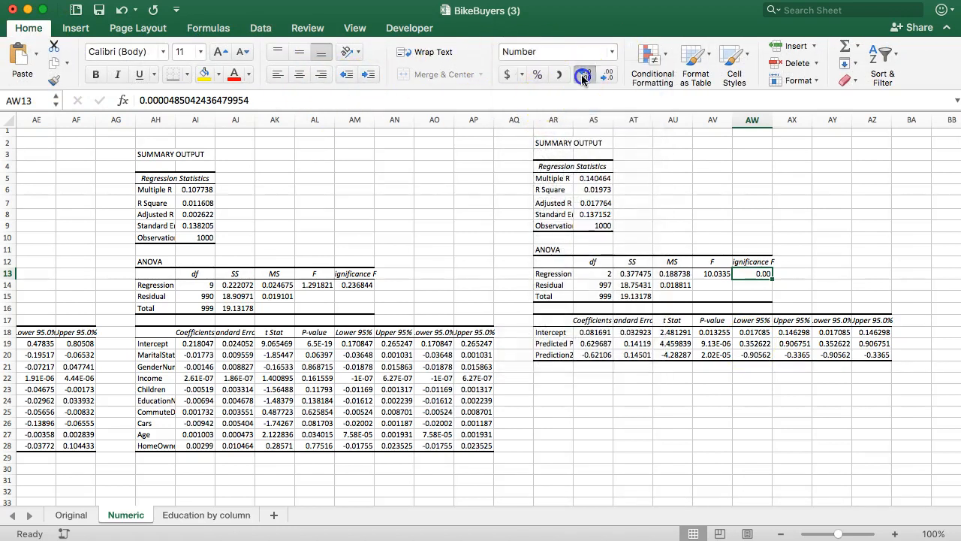
click(584, 76)
click(585, 76)
click(585, 76)
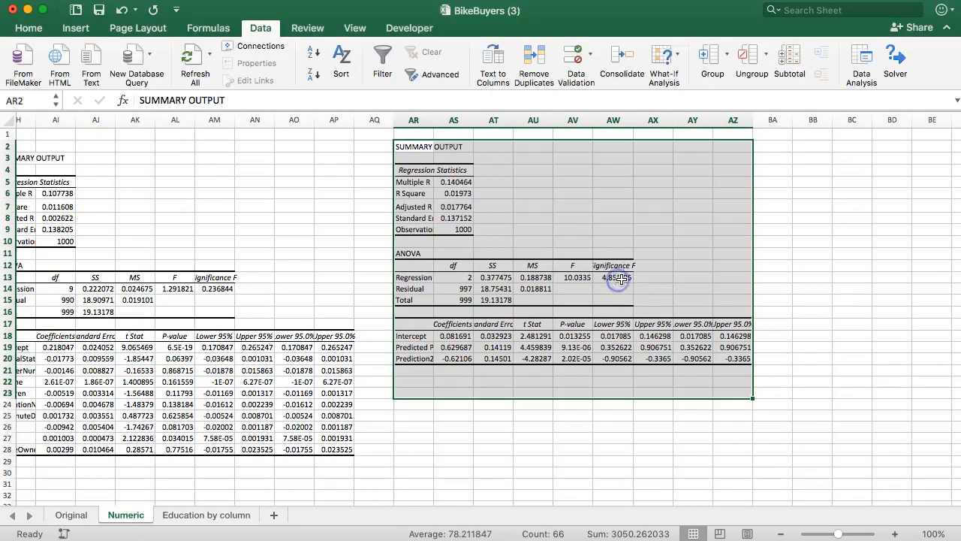
Reselect AW13 and reapply the Number format so it reads as a decimal.
click(622, 277)
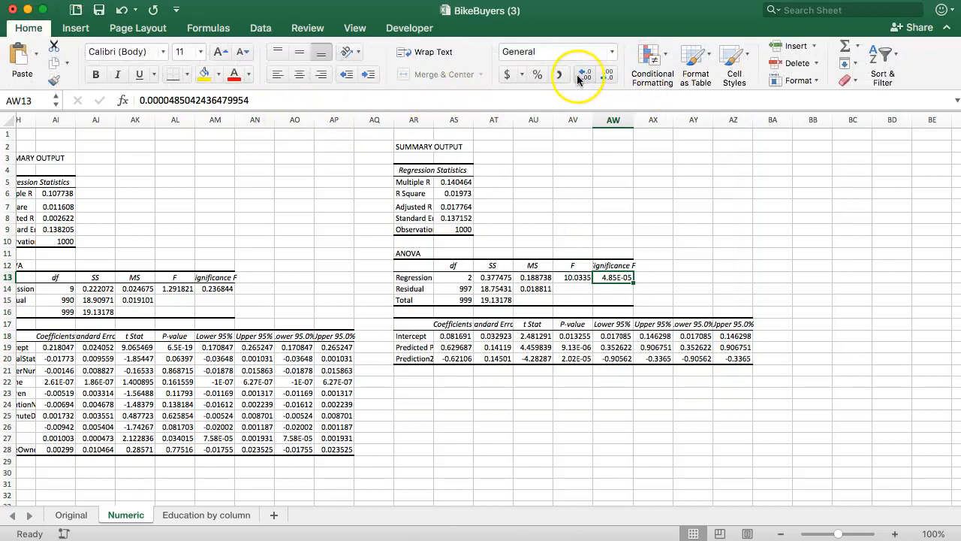
click(613, 51)
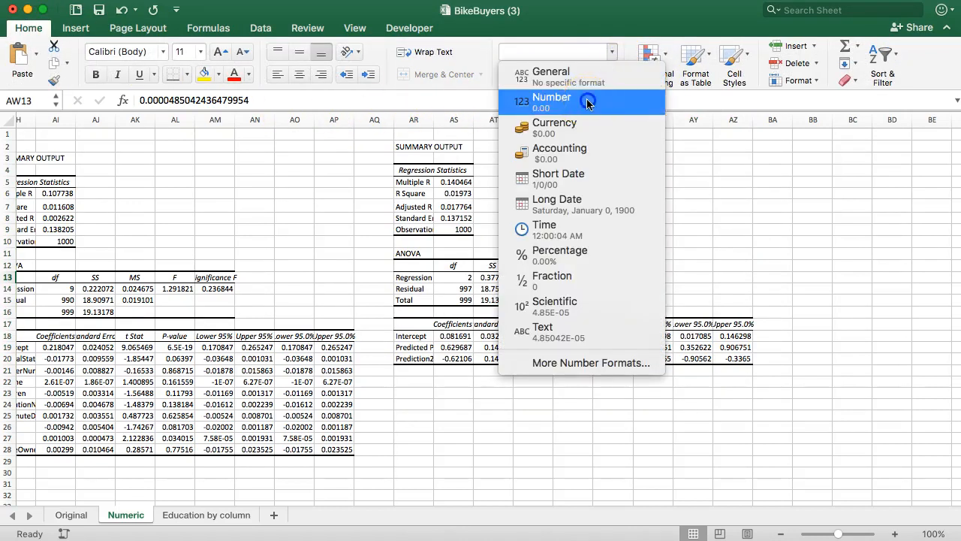
click(578, 94)
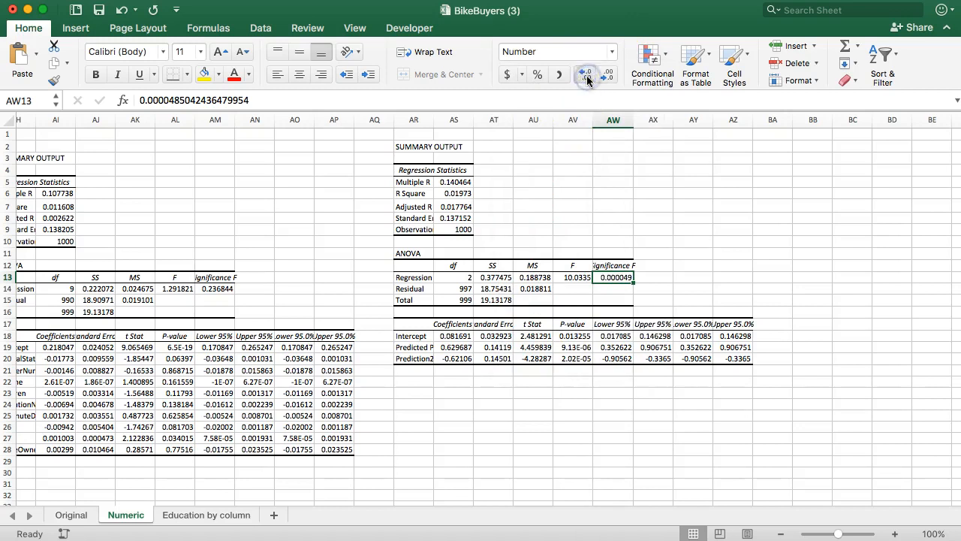